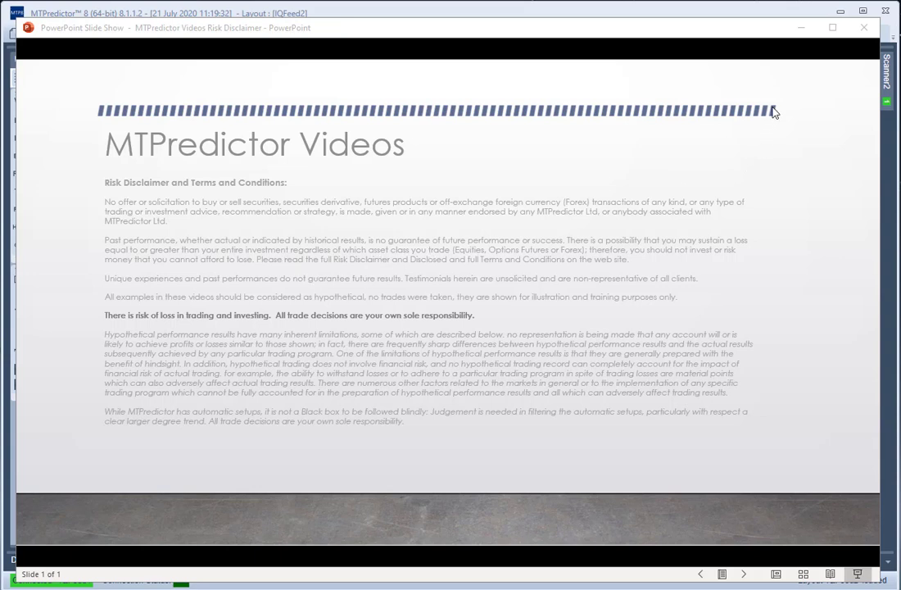
Step: Minimize the risk disclaimer slide show to reveal the USDCAD daily chart
left_click(801, 28)
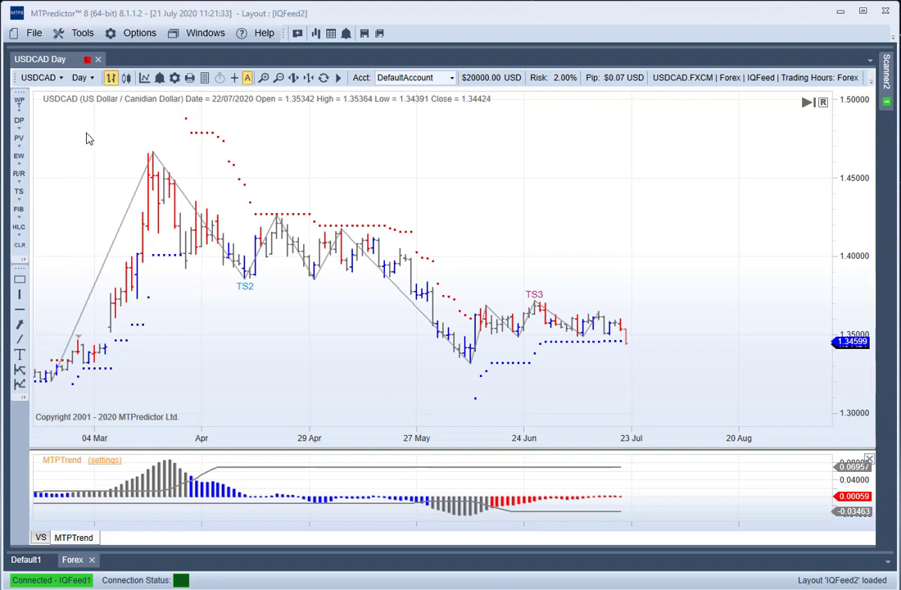
Step: Start bar replay on the USDCAD daily chart from the 24 Jun bar, then zoom and recentre it
left_click(338, 77)
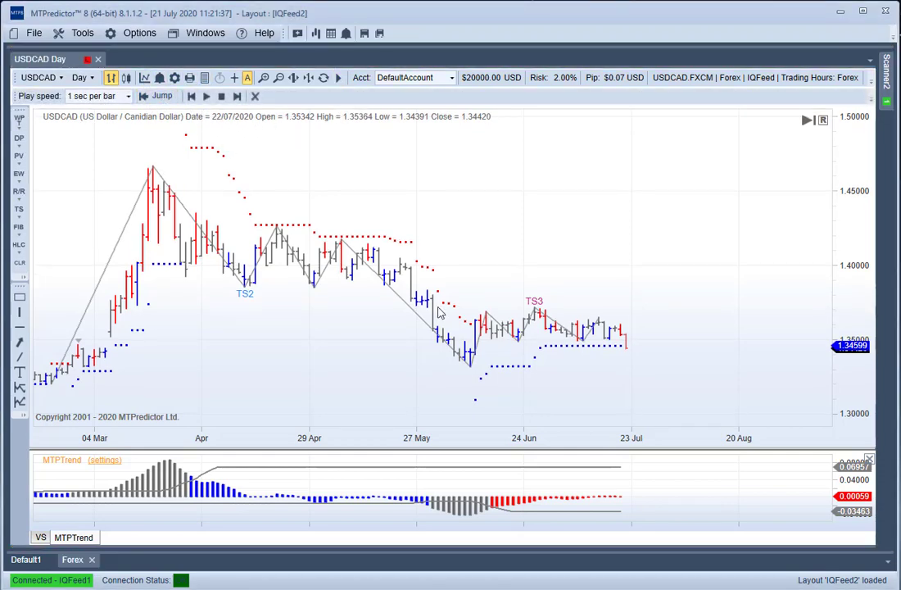
left_click(524, 334)
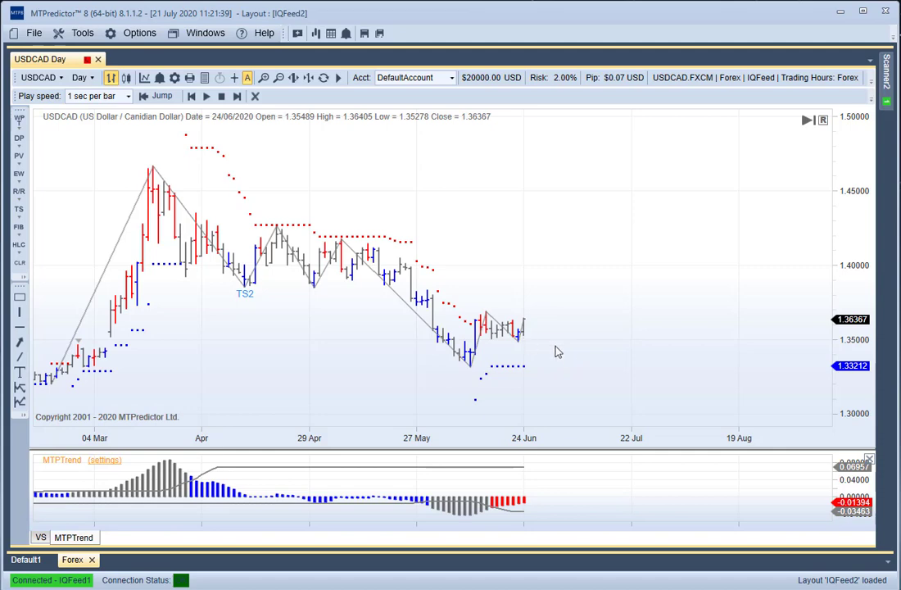
scroll(553, 349, "up", 2)
left_click_drag(574, 372, 415, 319)
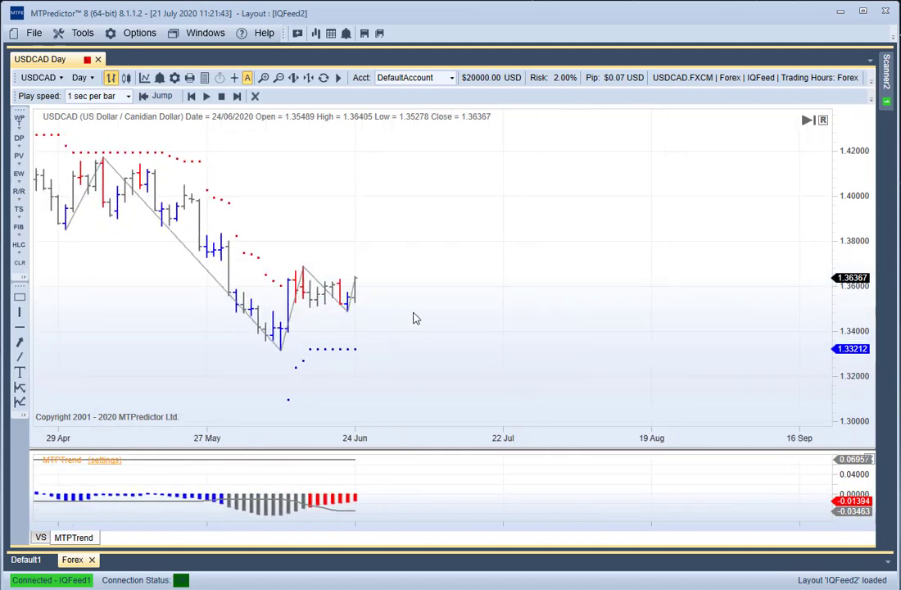
Step: Add Decision Point zones at the 24 Jun bar and shift the DP - Typ zone slightly right
right_click(303, 280)
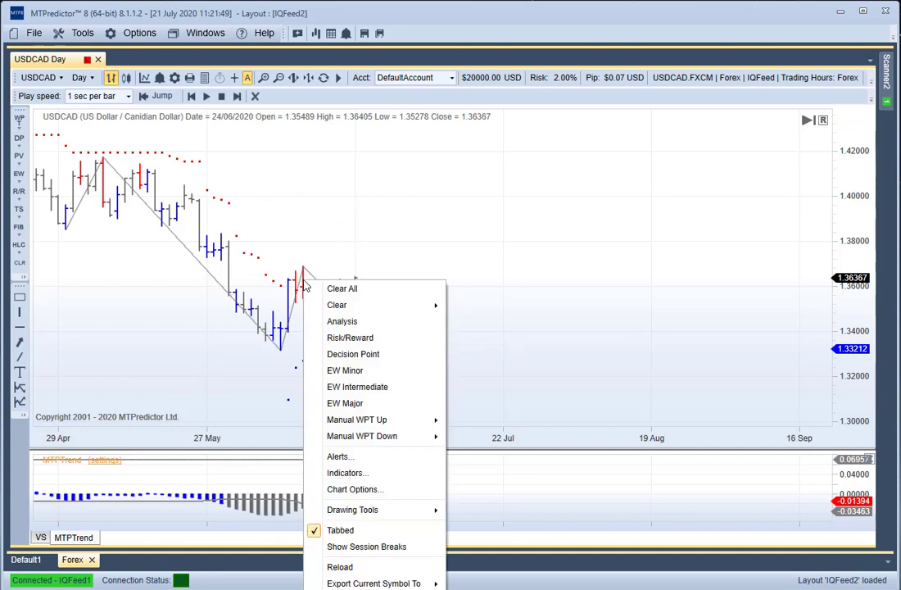
left_click(355, 355)
mouse_move(386, 257)
left_mouse_down()
mouse_move(415, 257)
mouse_move(398, 256)
left_mouse_up()
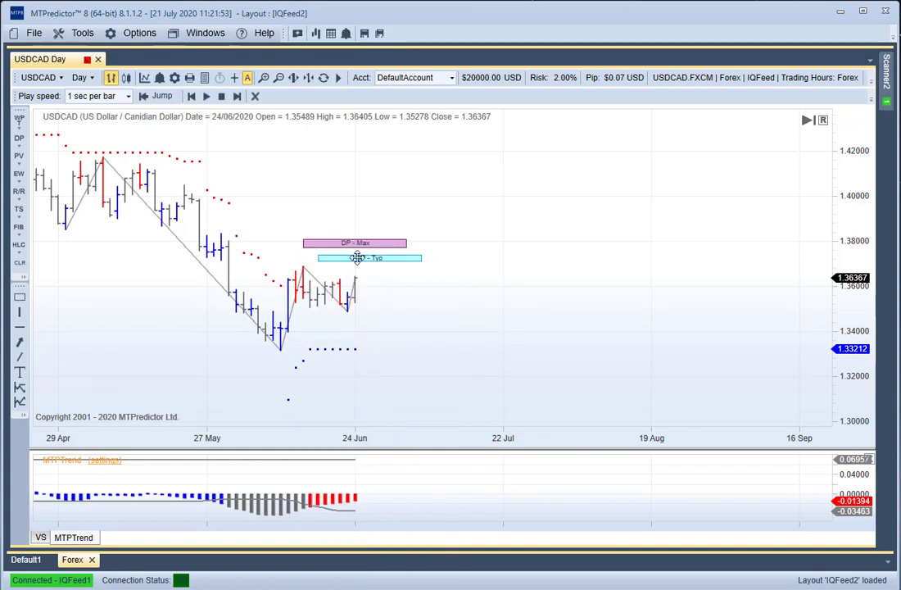
Step: Remove the DP - Max zone and end the bar replay so all bars show
left_click(377, 243)
right_click(377, 244)
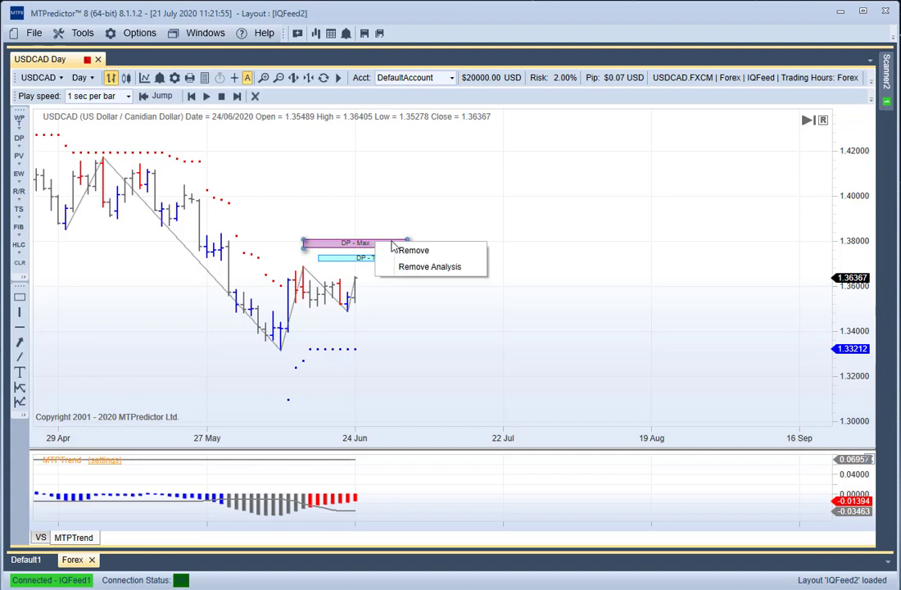
left_click(402, 250)
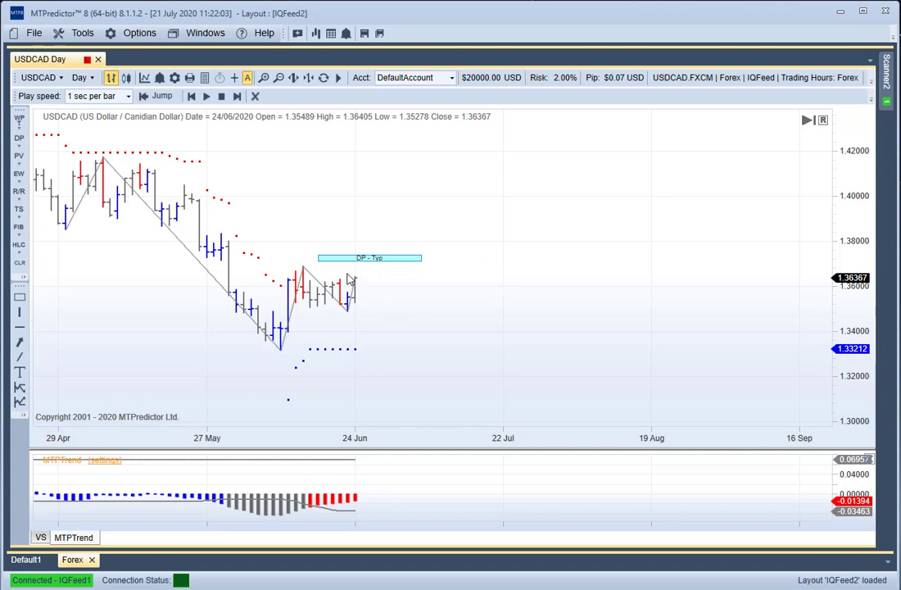
left_click(254, 96)
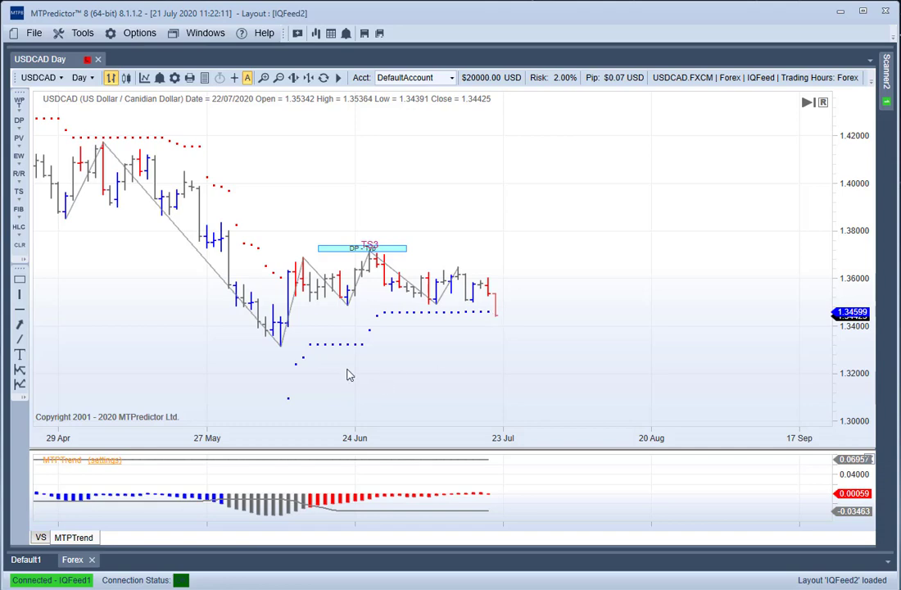
Step: Switch USDCAD to the 4h interval and move the Decision Point zone left onto the late-June high
left_click(87, 81)
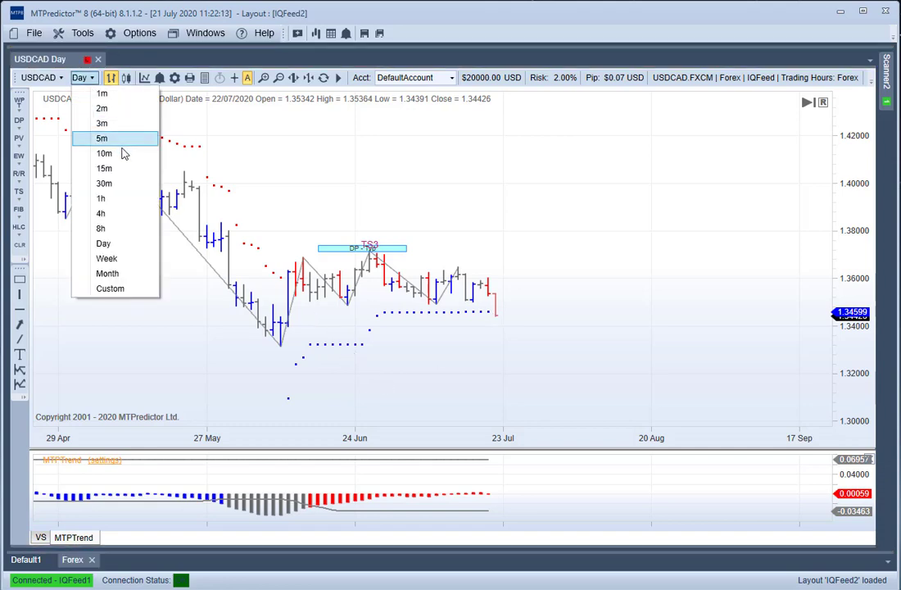
left_click(119, 217)
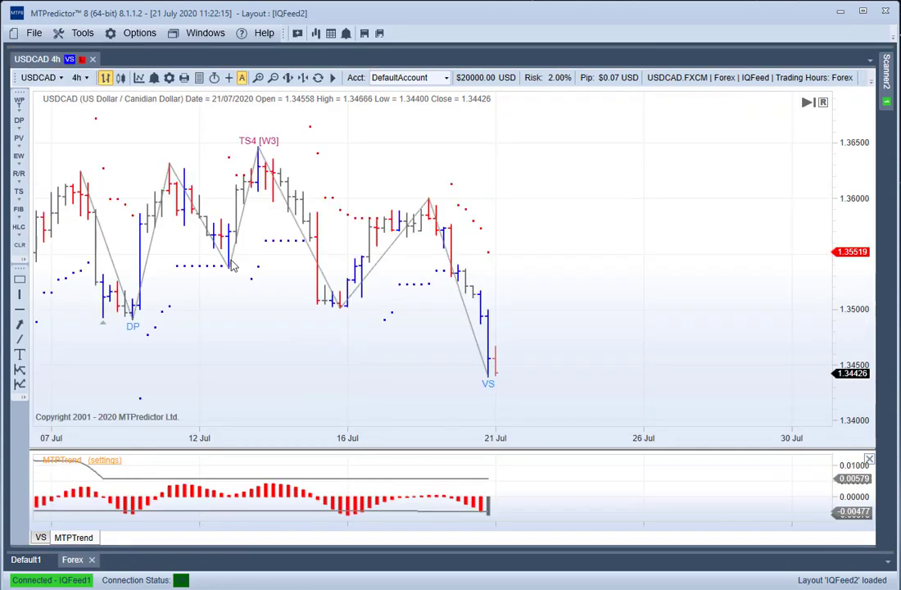
left_click_drag(346, 346, 447, 362)
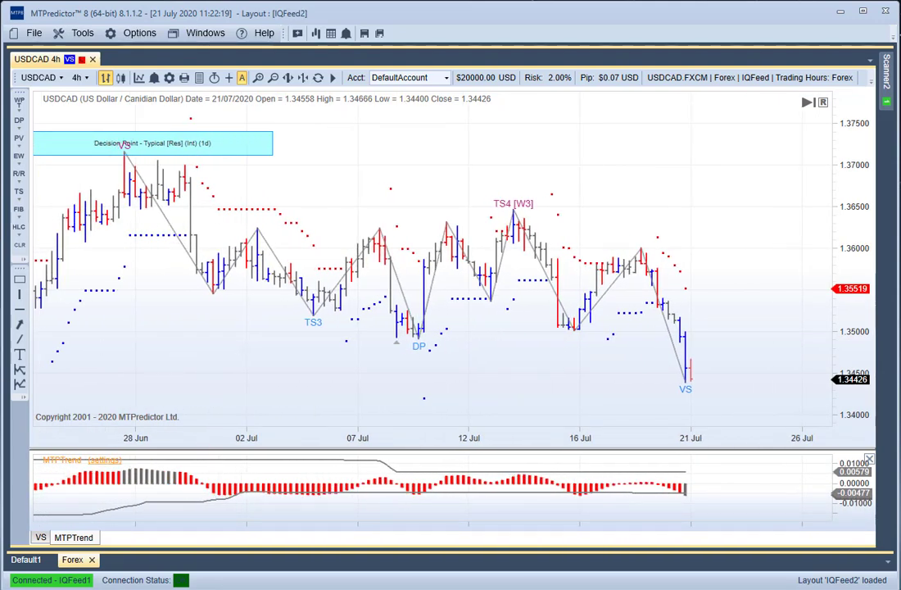
left_click_drag(239, 141, 281, 145)
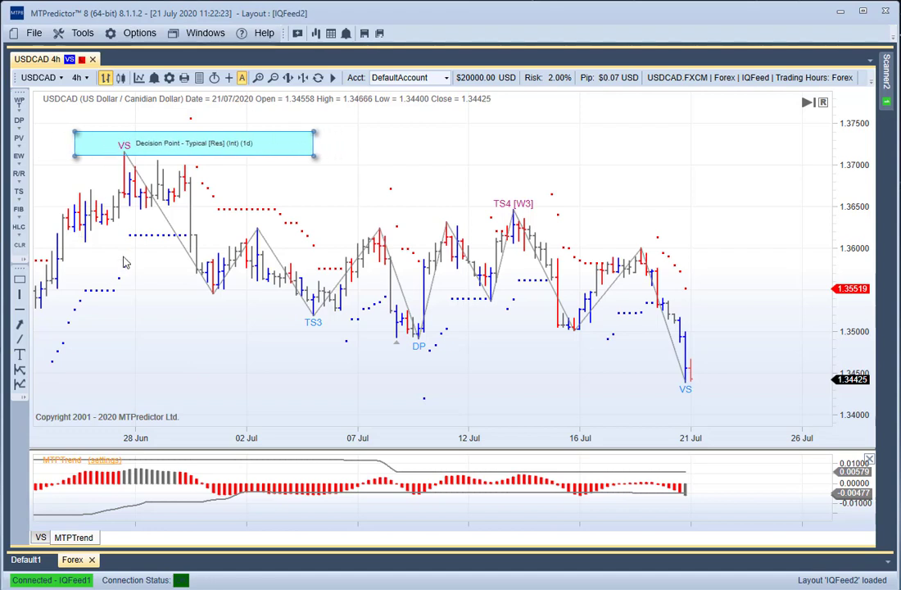
left_click(110, 164)
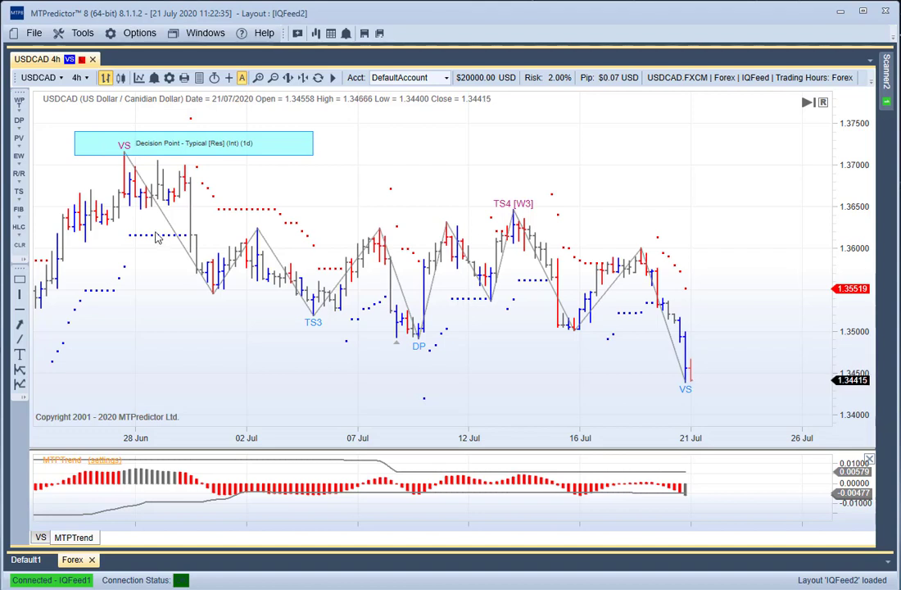
Step: Add a Risk/Reward short (stop 1.37186, entry 1.36587, target 1.34571) and extend the lower Decision Point - Typical zone to recent bars
right_click(127, 180)
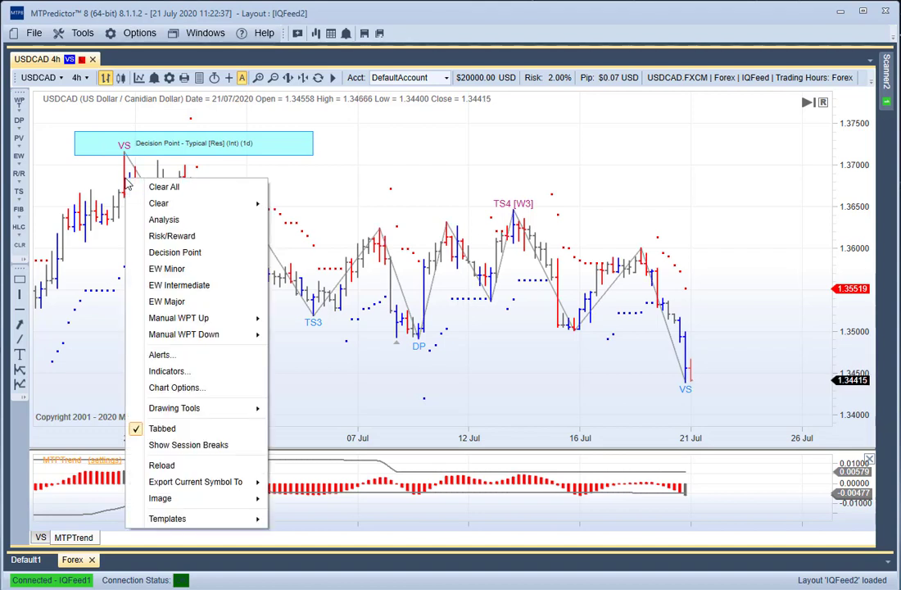
left_click(140, 217)
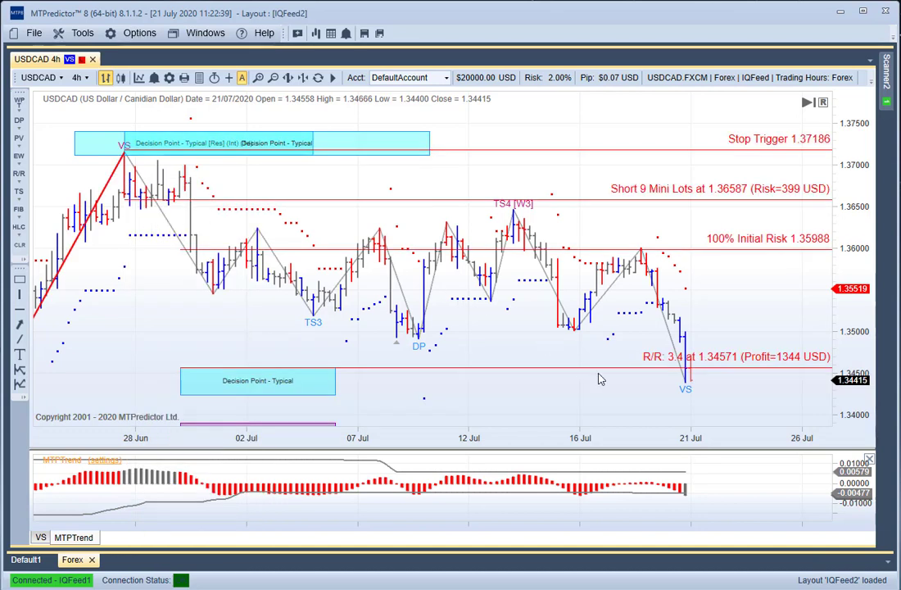
left_click_drag(335, 396, 753, 402)
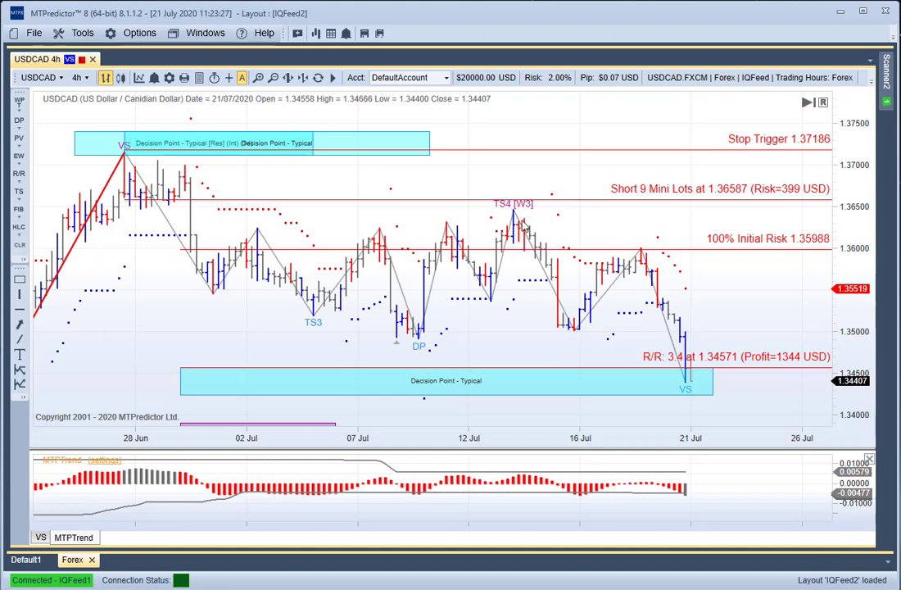
Step: Clear all drawings from the chart and shift the remaining daily Decision Point zone left
right_click(463, 164)
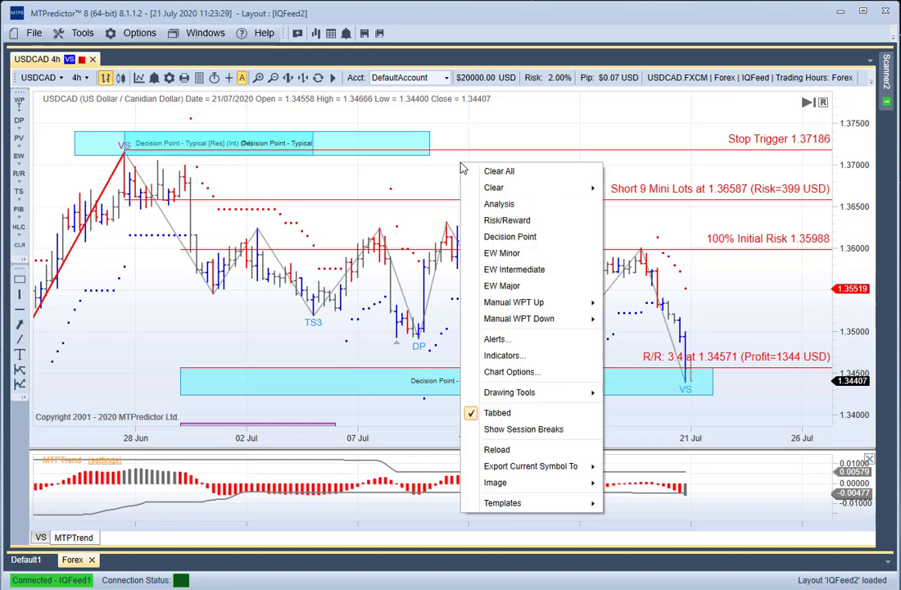
left_click(495, 171)
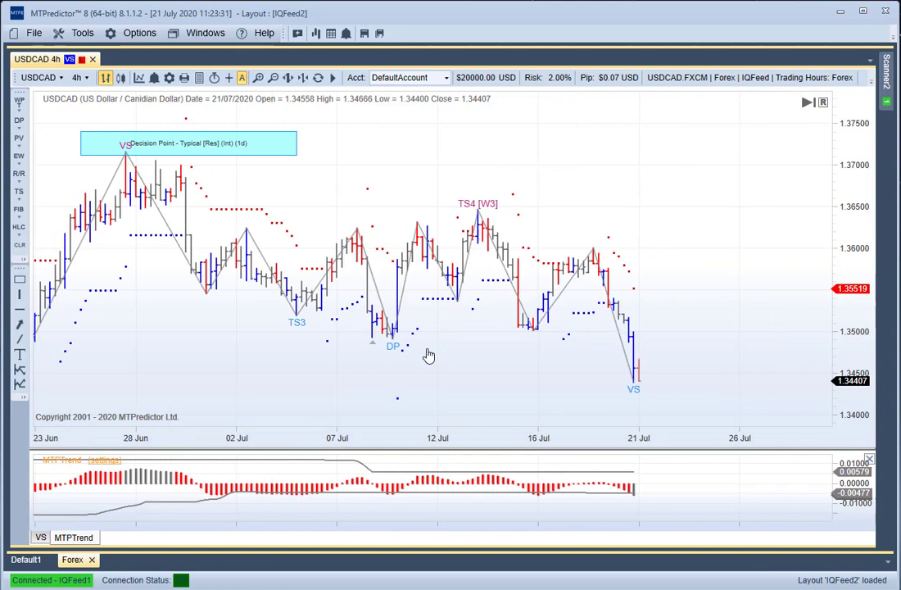
left_click_drag(142, 126, 119, 116)
left_click(161, 296)
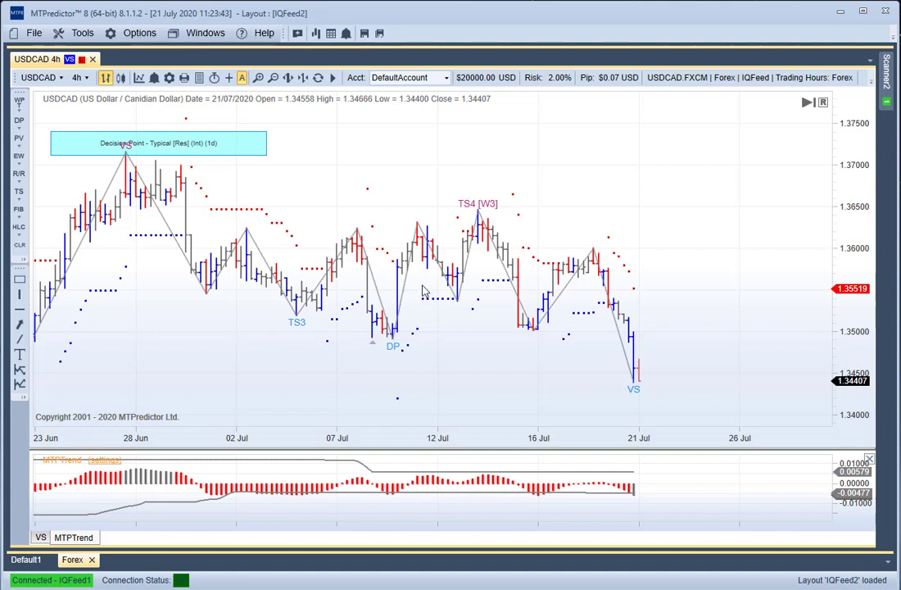
Step: Run Analysis, producing a 12-Mini-Lot short at 1.36062 with stop 1.36492 and target 1.32722
right_click(485, 232)
left_click(522, 272)
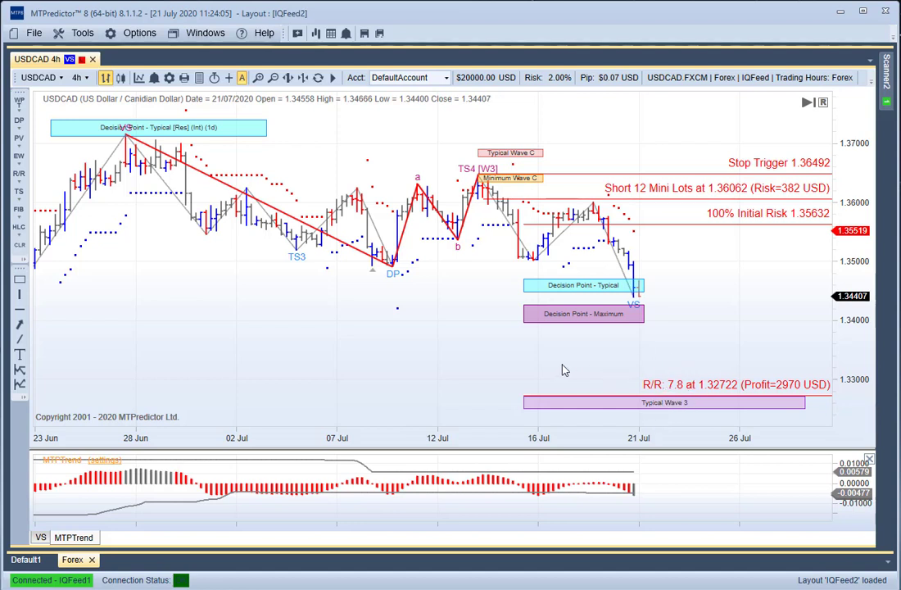
scroll(468, 371, "down", 1)
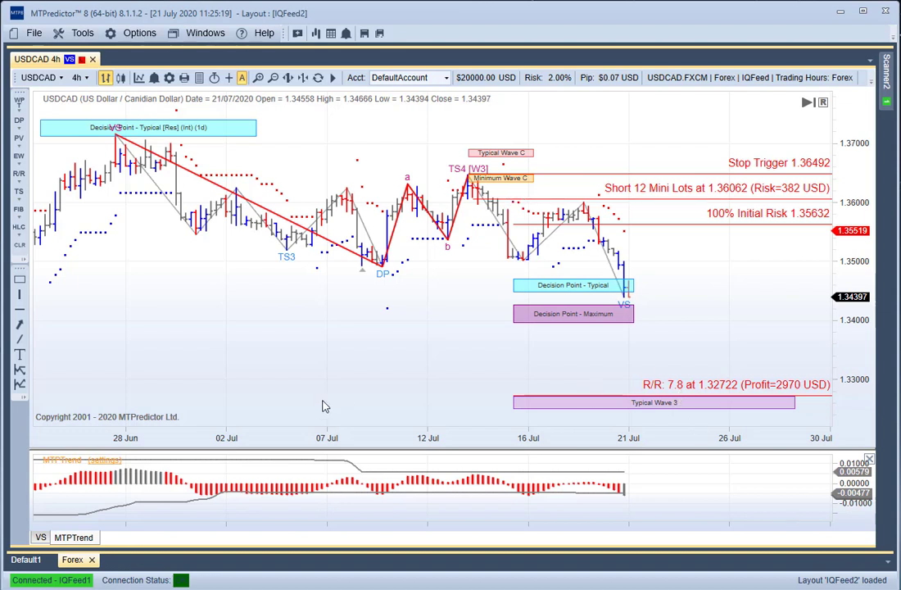
Step: Clear all analysis drawings and move the daily Decision Point zone further left
right_click(240, 312)
left_click(275, 319)
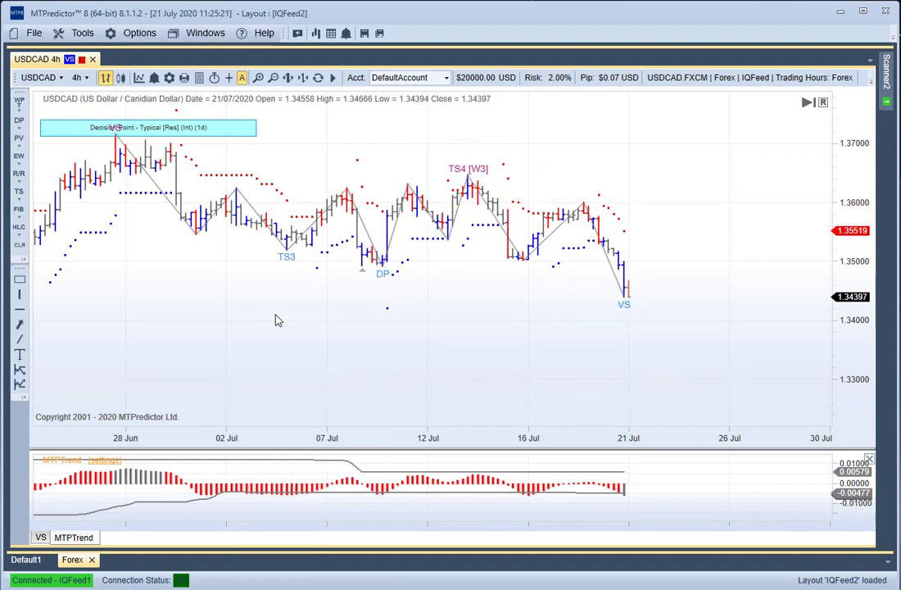
left_click_drag(199, 129, 172, 127)
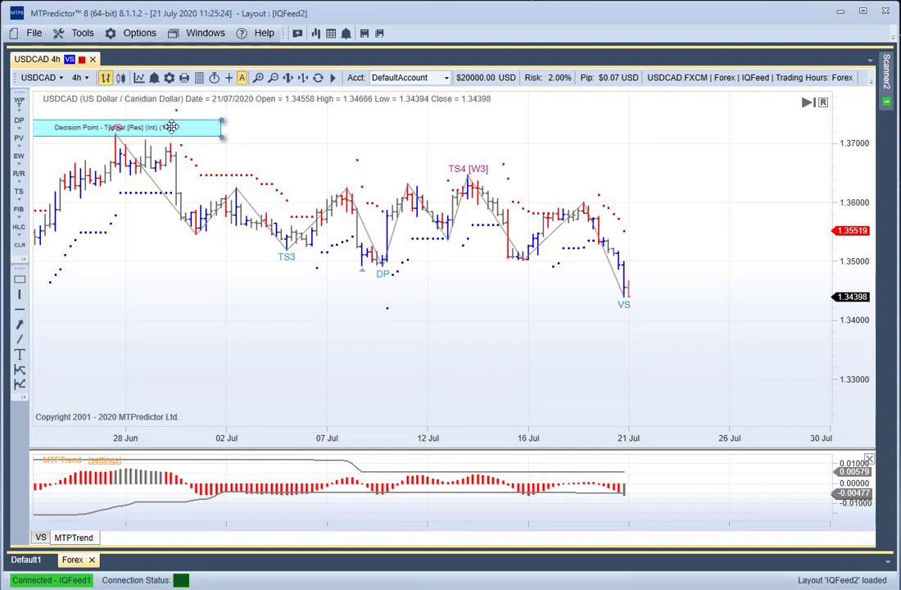
Step: Rerun Analysis for a 9-Mini-Lot short at 1.36587 and extend the Decision Point - Typical zone to the latest bars
right_click(117, 157)
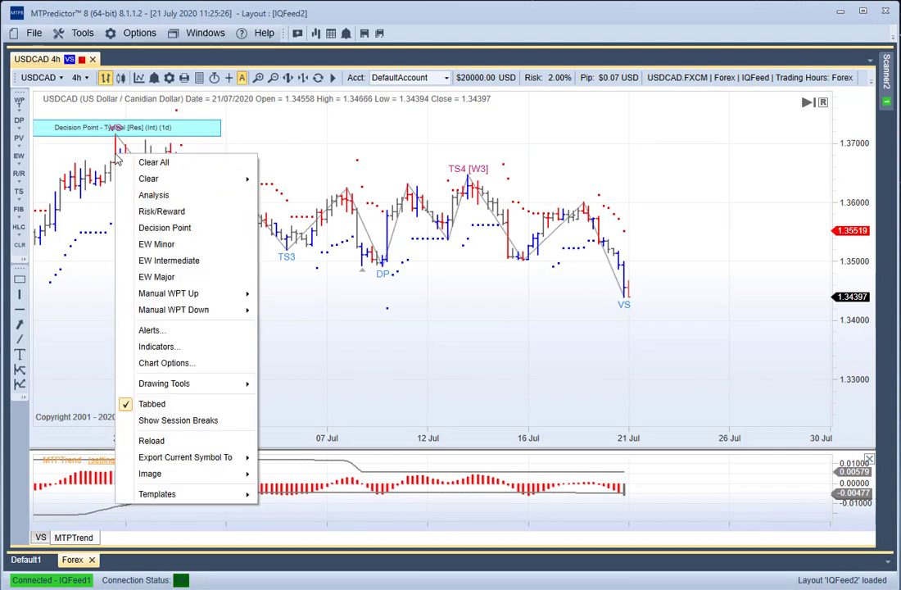
left_click(153, 195)
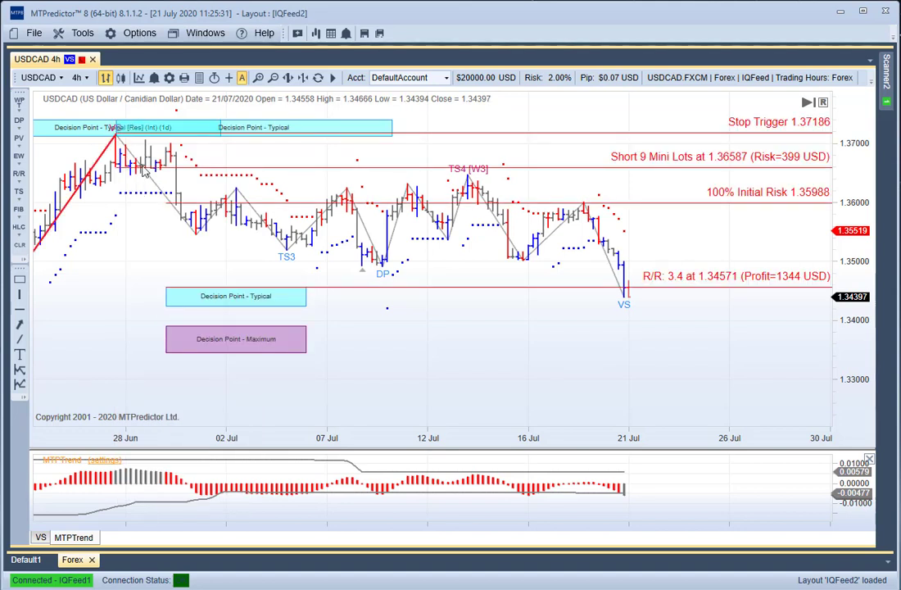
left_click(279, 295)
left_click_drag(306, 306, 633, 306)
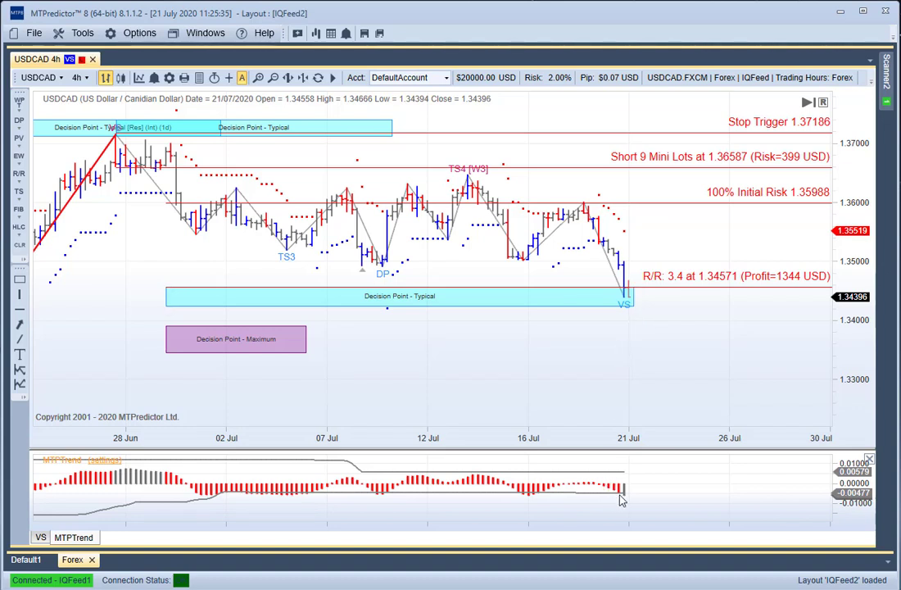